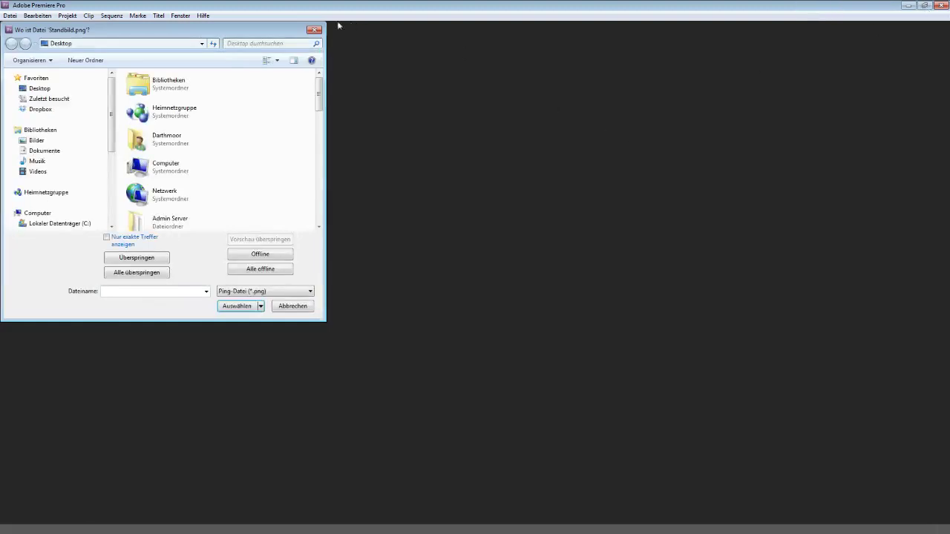
# Dismiss the search for the missing Standbild.png and bring the Livestream sequence into view
pyautogui.click(315, 29)
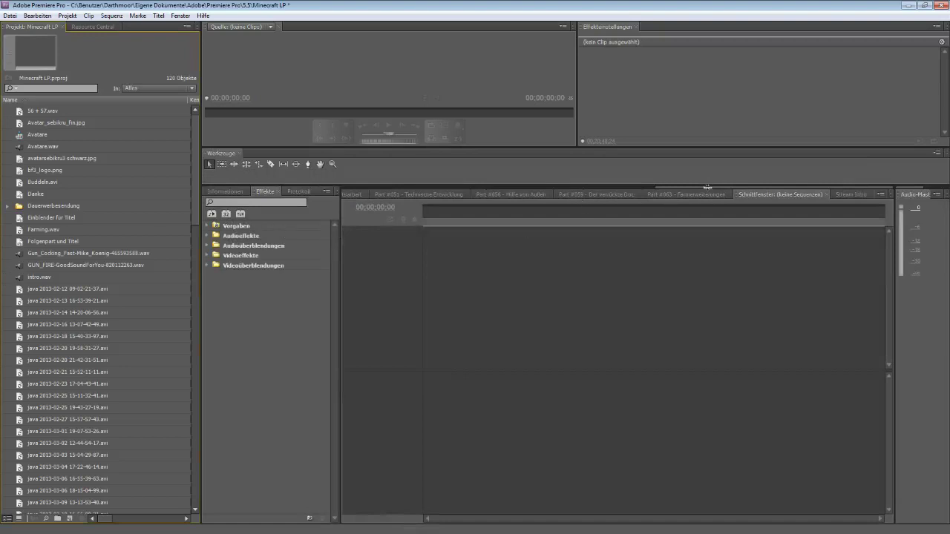
pyautogui.click(708, 192)
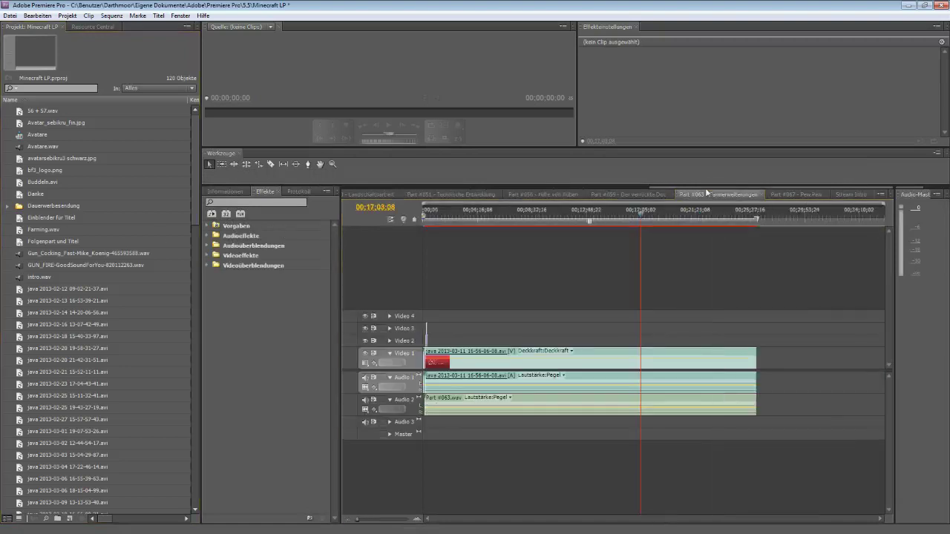
pyautogui.scroll(4, 617, 193)
pyautogui.scroll(3, 618, 194)
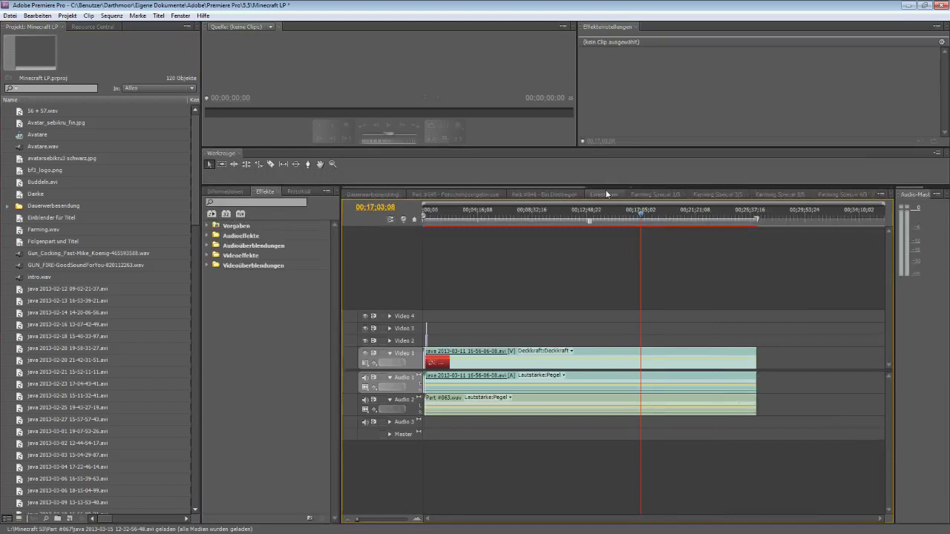
pyautogui.click(607, 194)
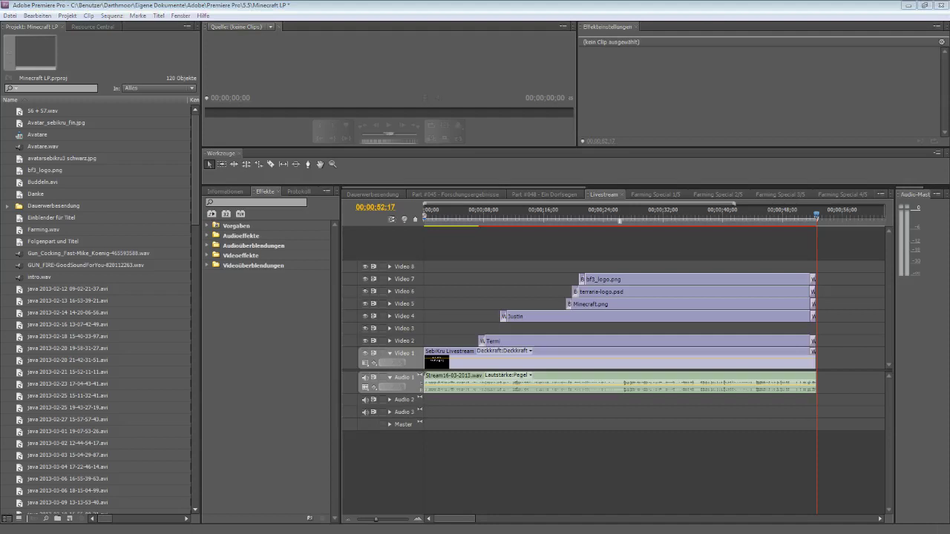
# Set the Livestream playhead to 00;00;43;02 and view the Termi title's text in the title editor, closing it again
pyautogui.click(778, 219)
pyautogui.moveTo(778, 219); pyautogui.dragTo(746, 219)
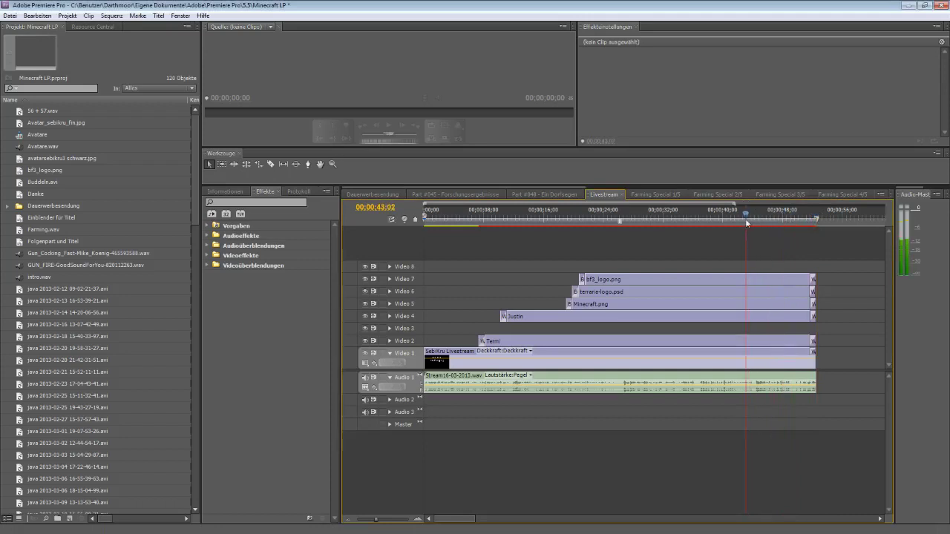
pyautogui.click(564, 342)
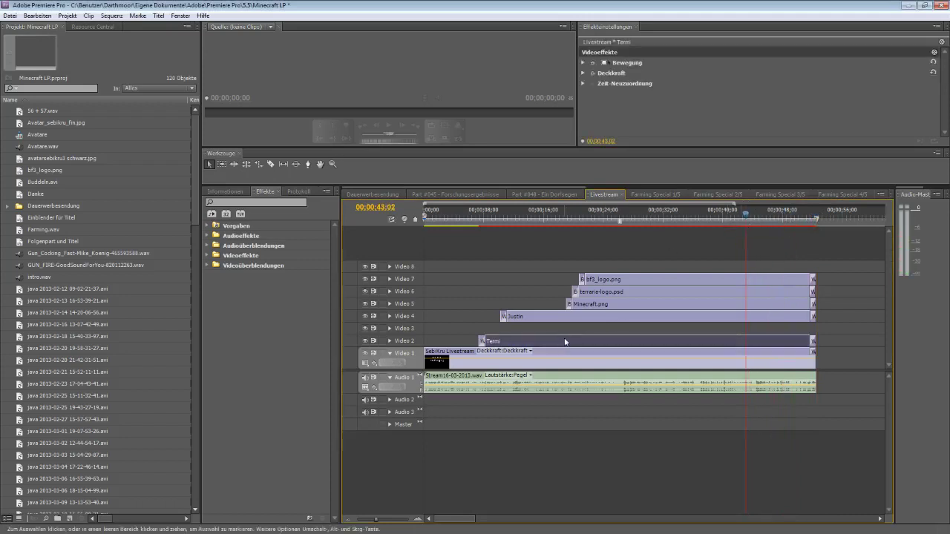
pyautogui.doubleClick(565, 342)
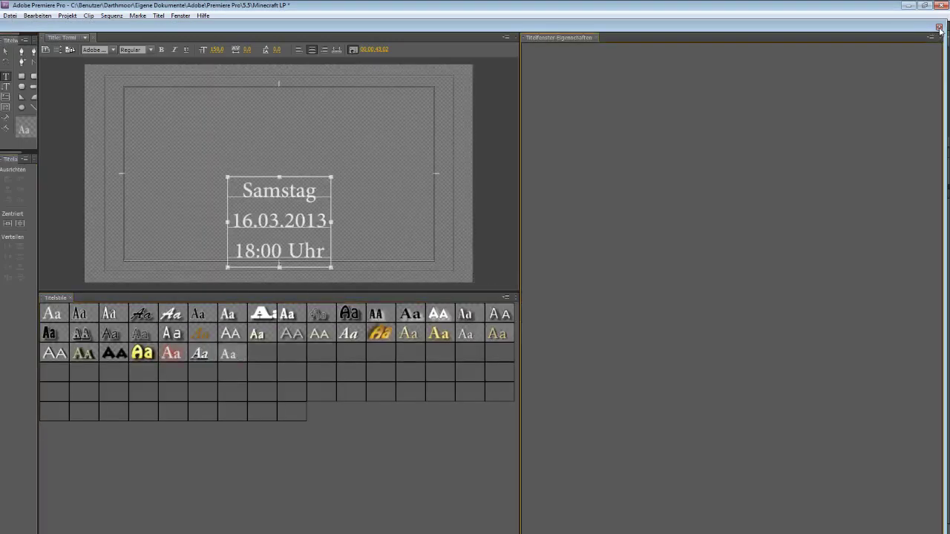
pyautogui.click(939, 28)
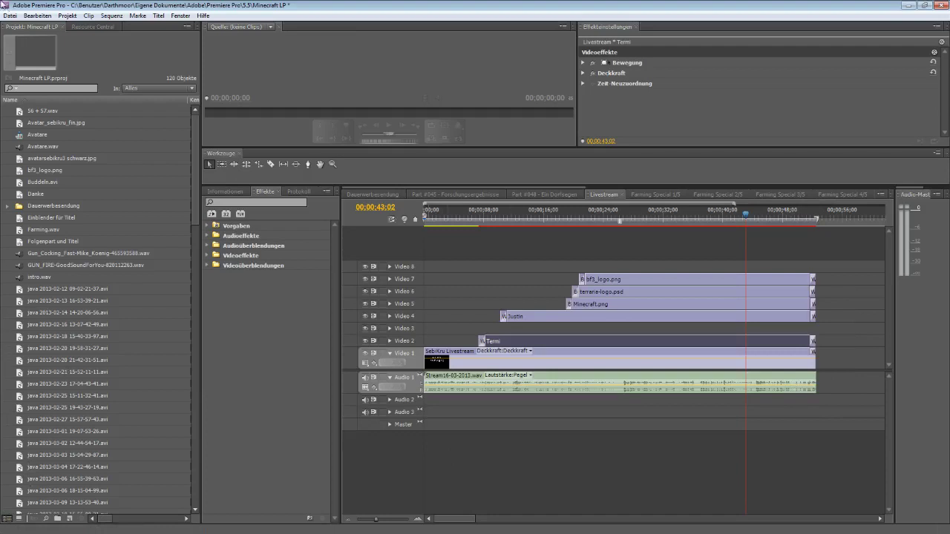
# Open the Dauerwerbesendung sequence and fit its entire clip arrangement in the timeline
pyautogui.click(180, 15)
pyautogui.click(179, 15)
pyautogui.scroll(-3, 656, 193)
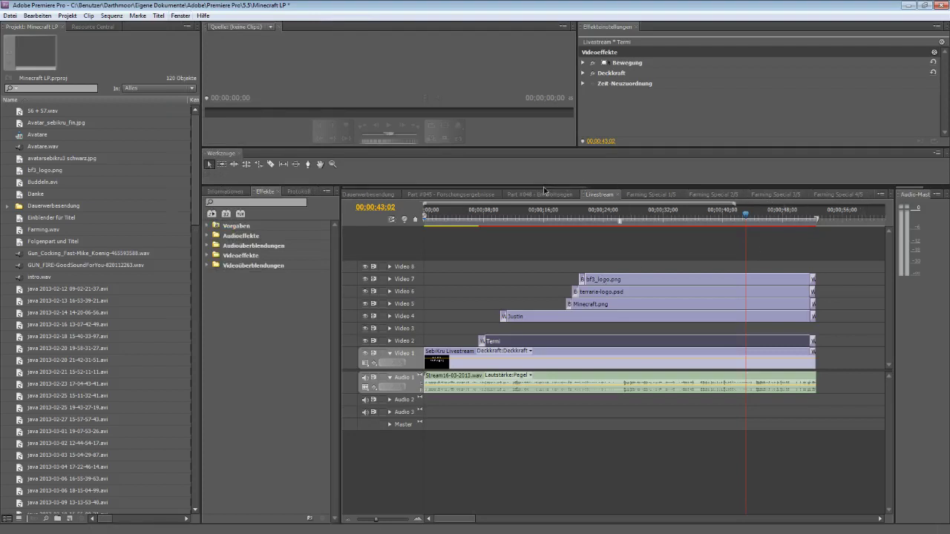
pyautogui.moveTo(656, 189); pyautogui.dragTo(852, 184)
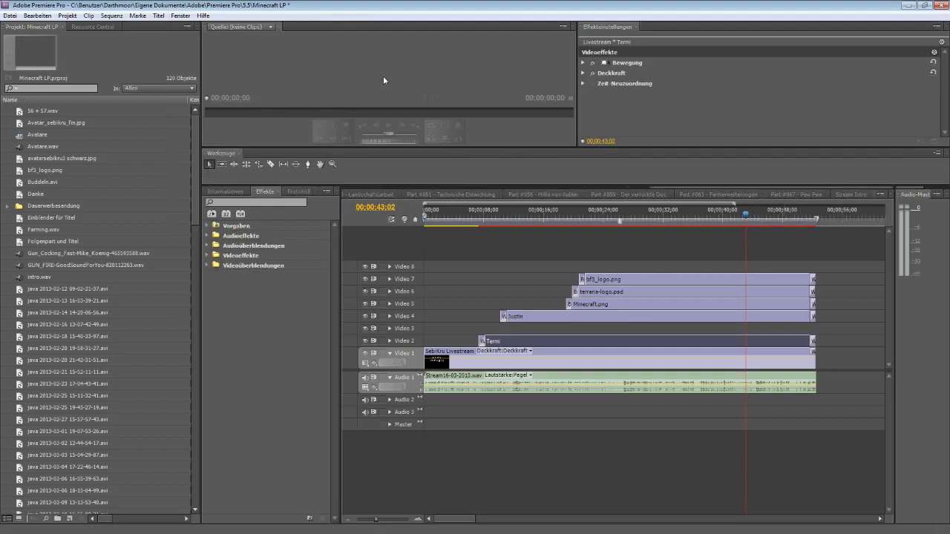
pyautogui.moveTo(695, 187); pyautogui.dragTo(356, 187)
pyautogui.click(371, 194)
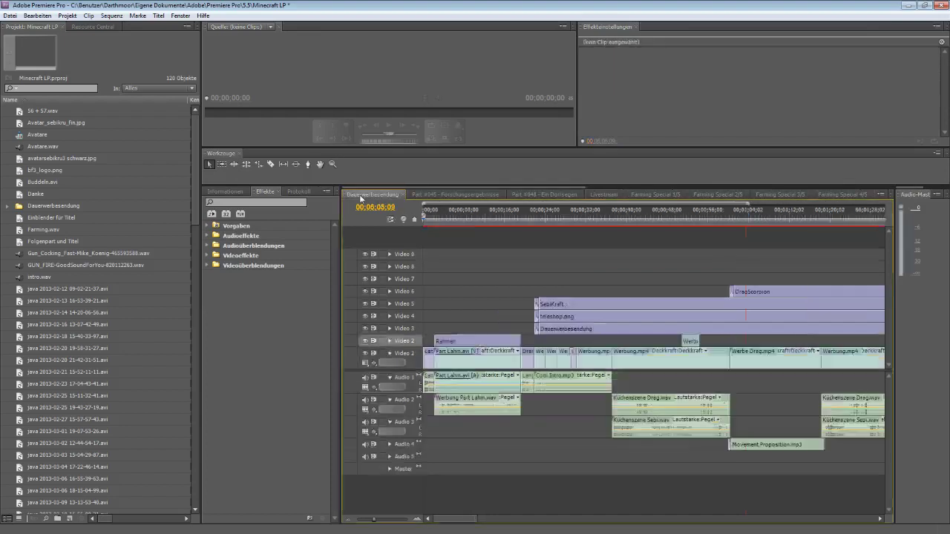
pyautogui.moveTo(376, 522); pyautogui.dragTo(373, 522)
pyautogui.moveTo(540, 520); pyautogui.dragTo(475, 518)
pyautogui.moveTo(372, 522); pyautogui.dragTo(369, 523)
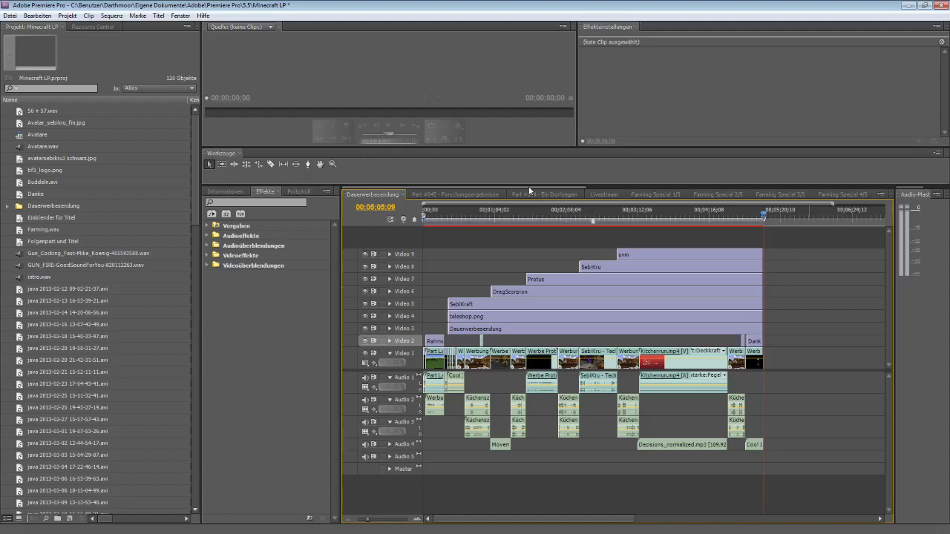
# View the Part #063 - Farmerweiterungen sequence for comparison and return to the Dauerwerbesendung sequence
pyautogui.moveTo(529, 189); pyautogui.dragTo(872, 176)
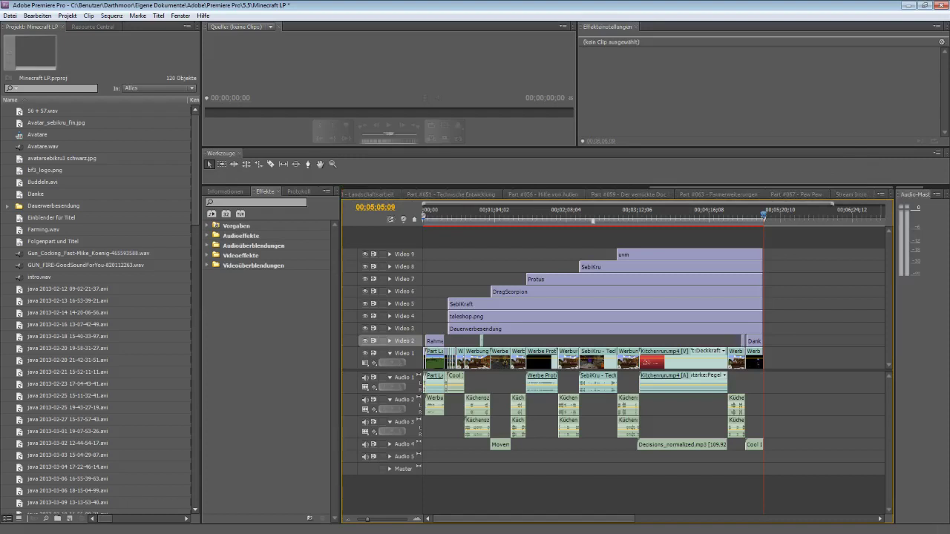
pyautogui.click(724, 194)
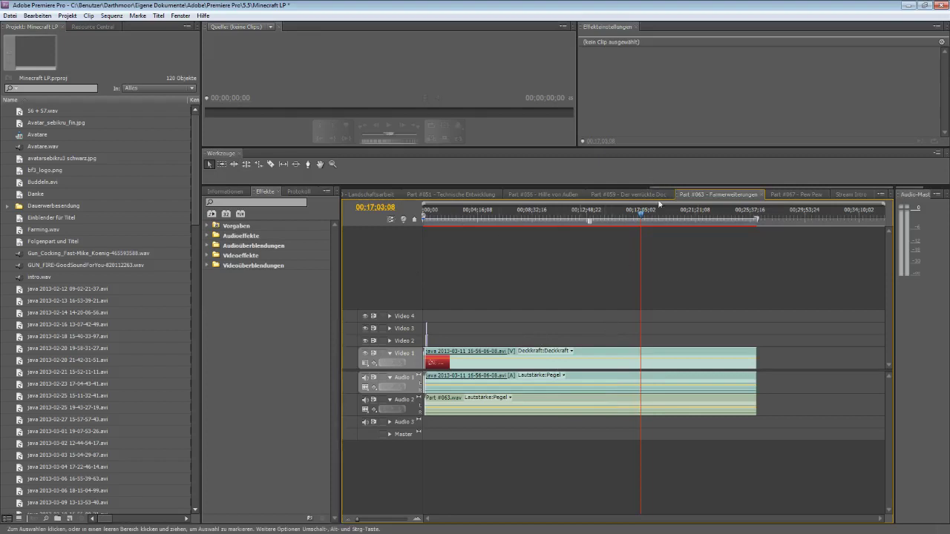
pyautogui.scroll(-5, 769, 187)
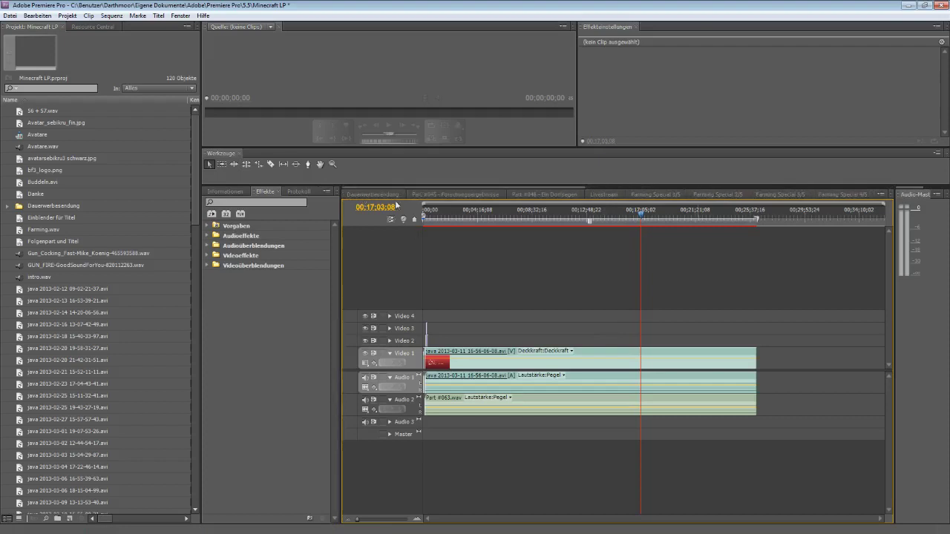
pyautogui.click(373, 193)
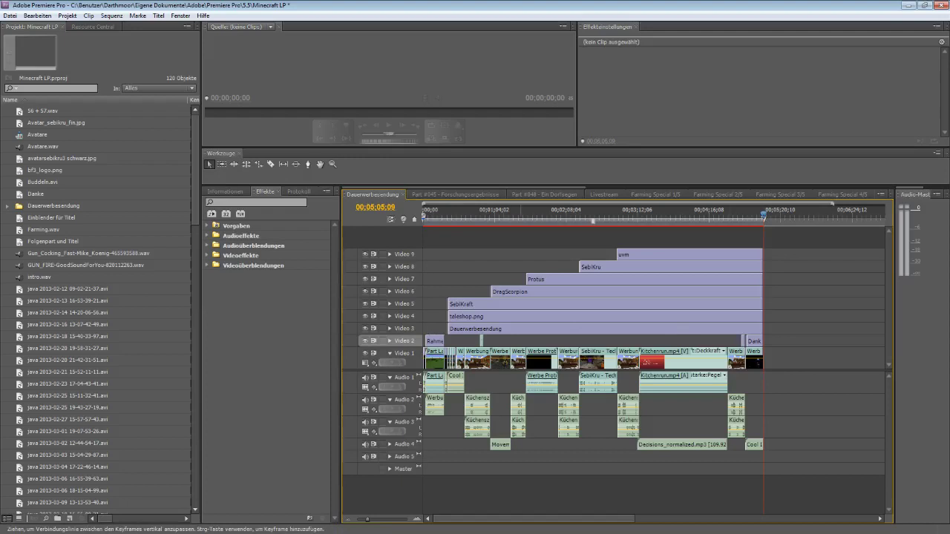
# Place the playhead at 00;00;23;21 and examine the individual clips and audio tracks along the Dauerwerbesendung timeline up close
pyautogui.moveTo(368, 520); pyautogui.dragTo(387, 524)
pyautogui.moveTo(584, 524); pyautogui.dragTo(377, 524)
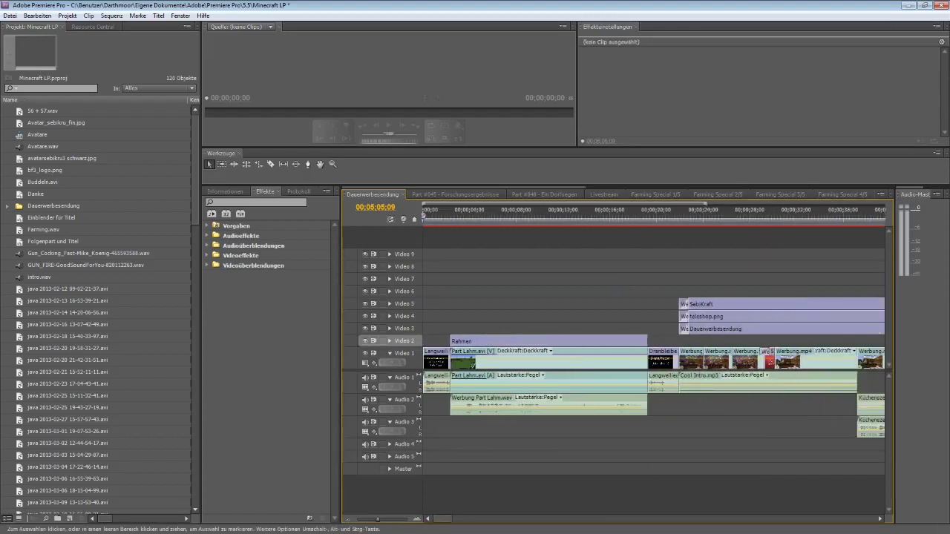
pyautogui.click(700, 211)
pyautogui.moveTo(441, 521); pyautogui.dragTo(465, 522)
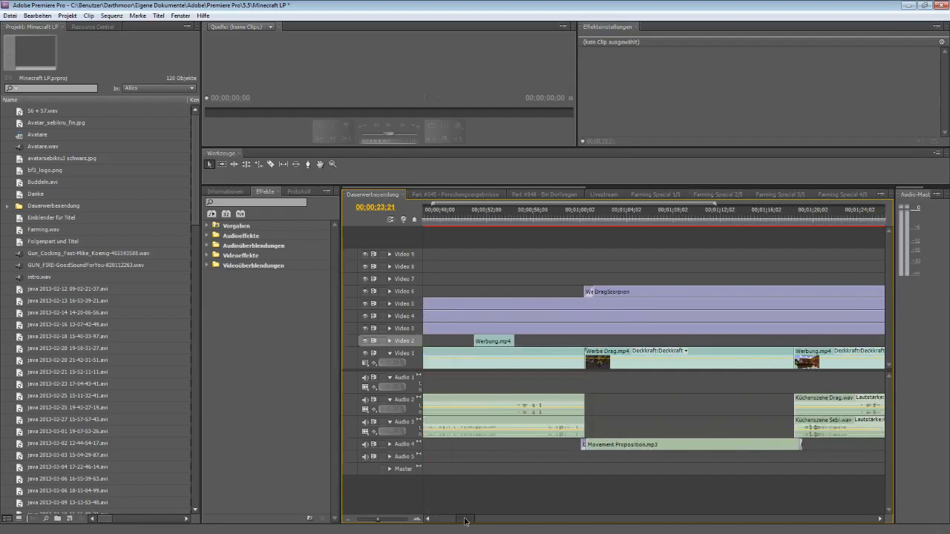
pyautogui.moveTo(466, 522); pyautogui.dragTo(476, 521)
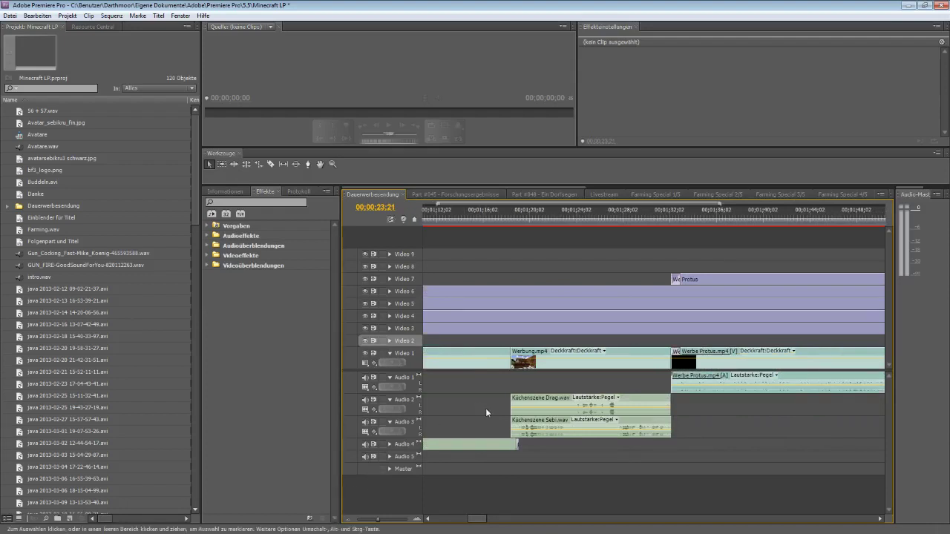
pyautogui.moveTo(378, 519); pyautogui.dragTo(369, 522)
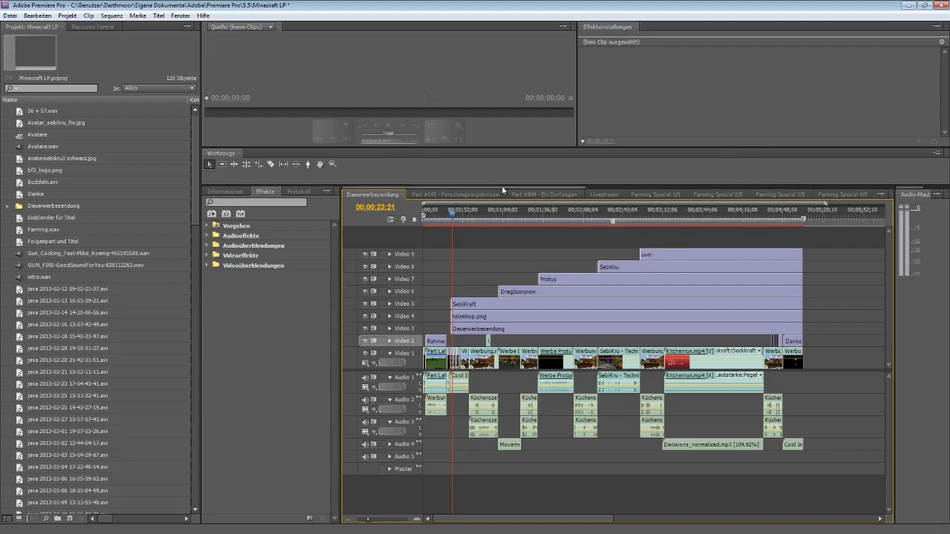
# Look over the remaining sequences and project files, and close Premiere Pro, saving the changes to Minecraft LP.prproj
pyautogui.scroll(-5, 502, 185)
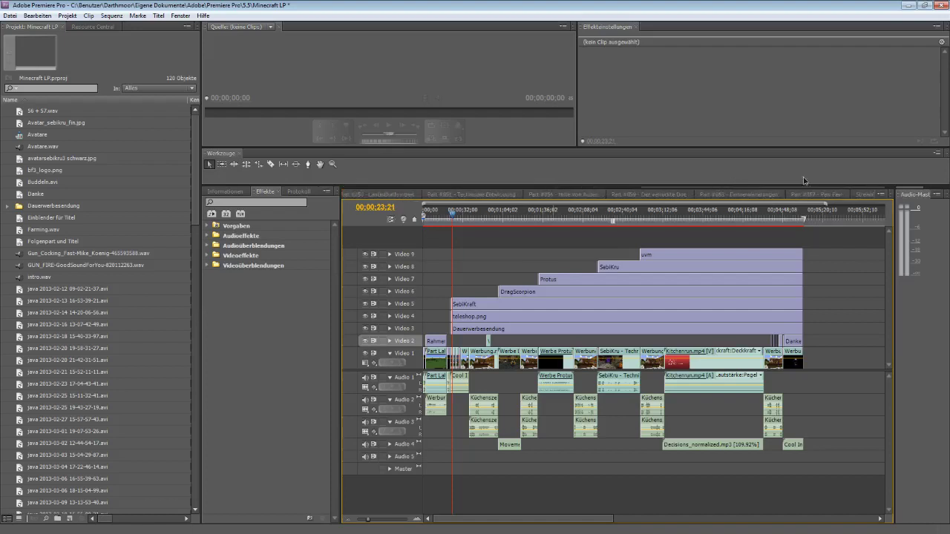
pyautogui.moveTo(198, 131); pyautogui.dragTo(194, 443)
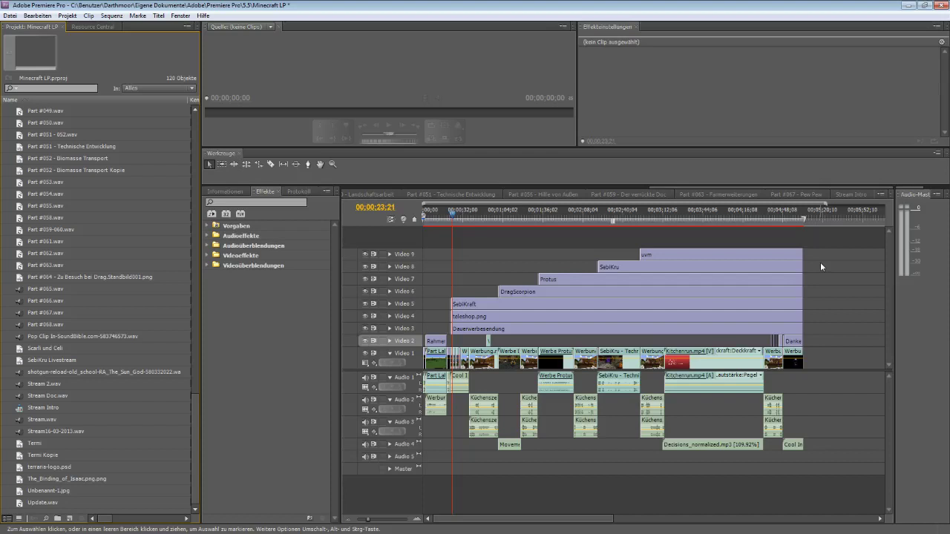
pyautogui.click(941, 5)
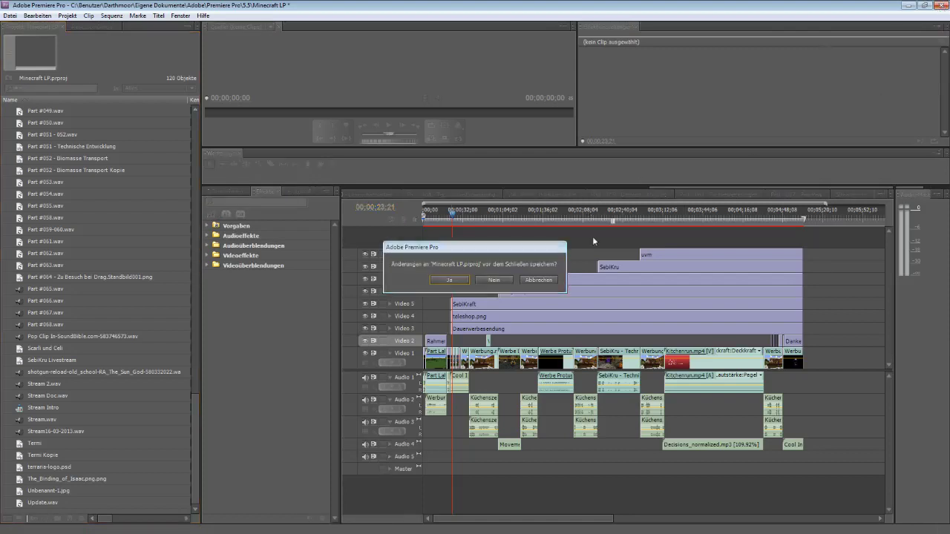
pyautogui.click(451, 280)
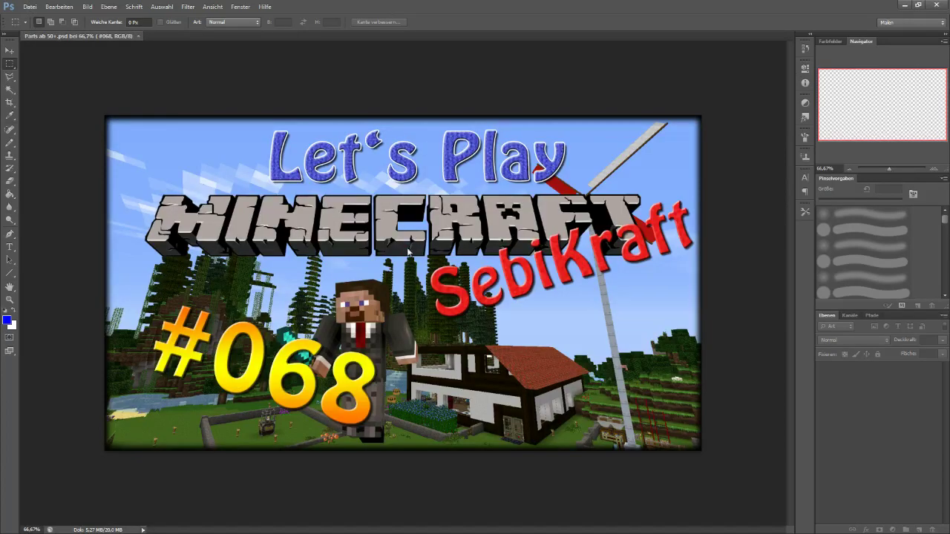
# Review the file commands and the layer stack of the Parts ab 50+.psd thumbnail in Photoshop
pyautogui.click(29, 7)
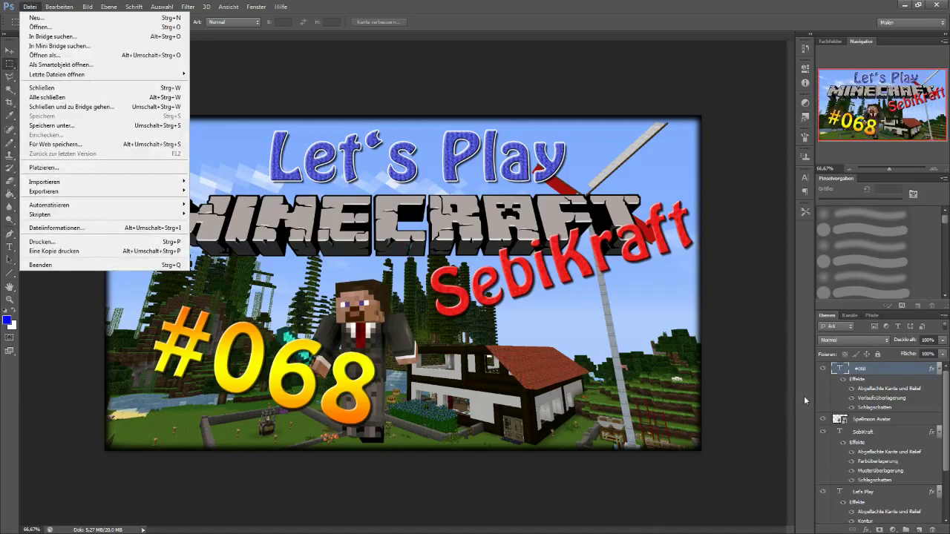
pyautogui.scroll(-1, 948, 392)
pyautogui.moveTo(948, 392); pyautogui.dragTo(949, 445)
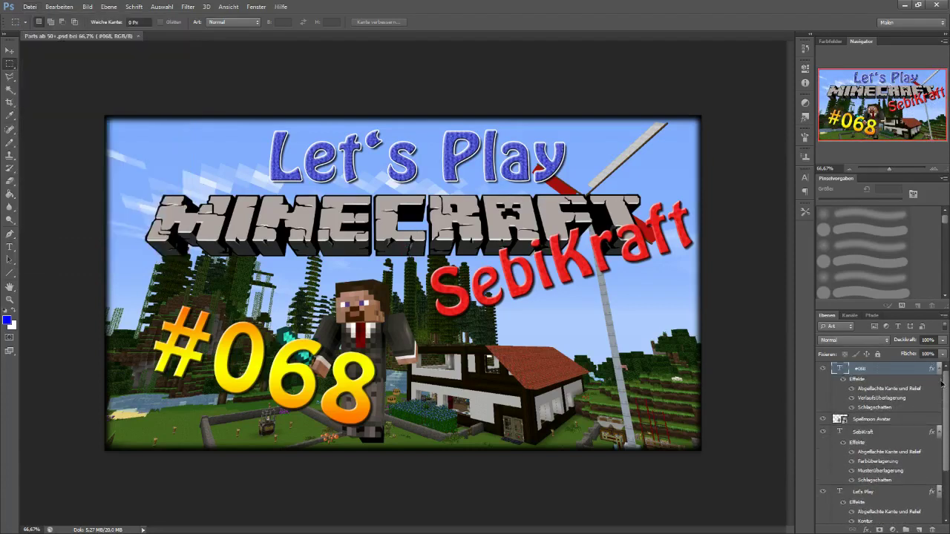
pyautogui.scroll(5, 948, 445)
# Magnify the thumbnail to 700% around the small figures in the grass beside the character's feet
pyautogui.click(10, 300)
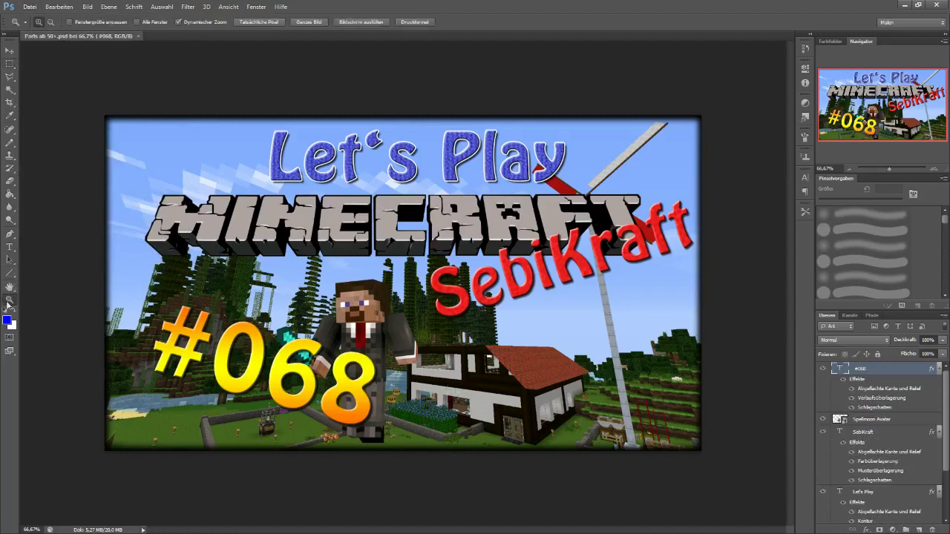
pyautogui.click(398, 435)
pyautogui.click(386, 449)
pyautogui.click(389, 454)
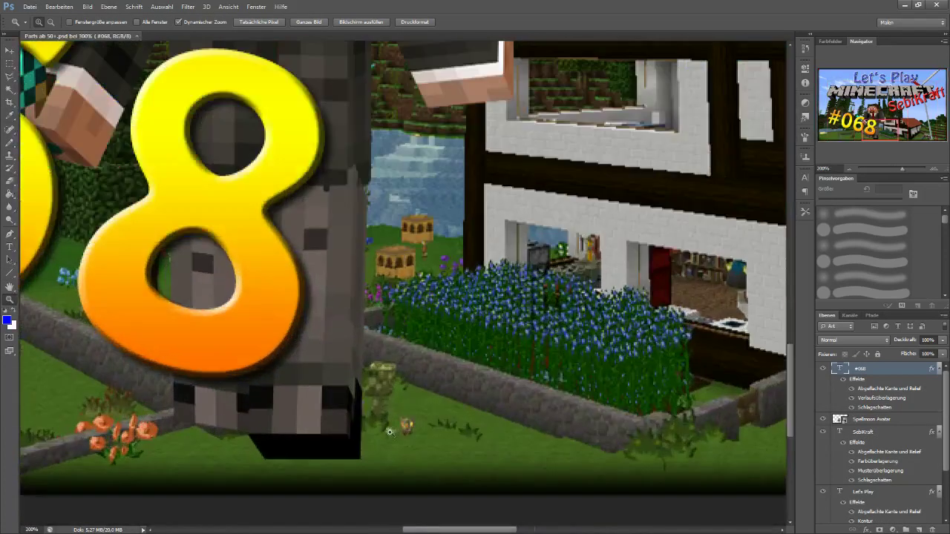
pyautogui.click(392, 433)
pyautogui.click(385, 397)
pyautogui.click(383, 385)
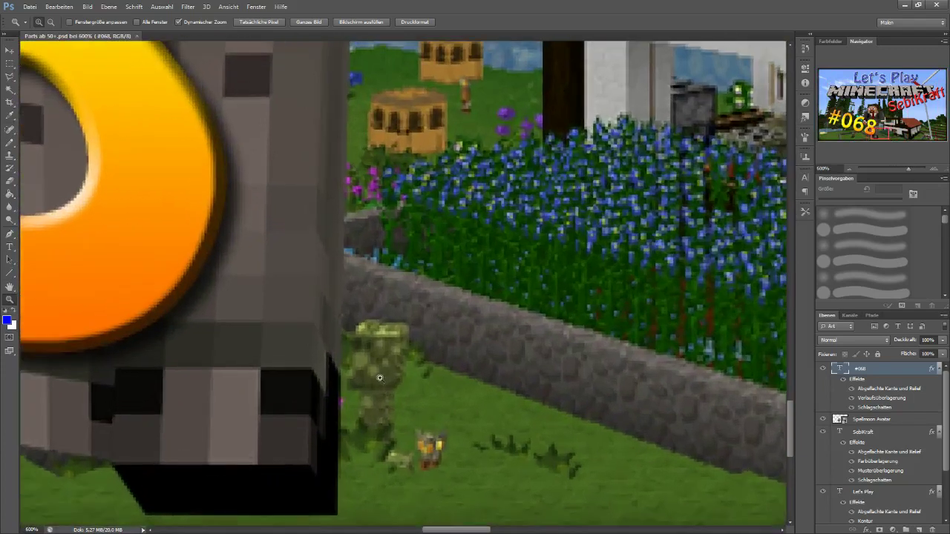
pyautogui.click(380, 380)
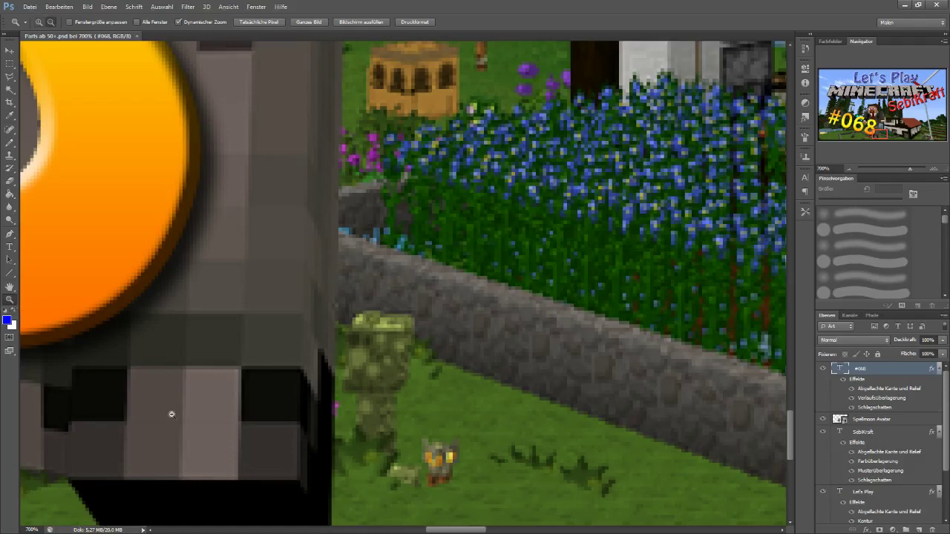
# Return the thumbnail to 66.7% magnification so the whole image is in view
pyautogui.keyDown('alt'); pyautogui.click(315, 427); pyautogui.keyUp('alt')
pyautogui.keyDown('alt'); pyautogui.click(315, 427); pyautogui.keyUp('alt')
pyautogui.keyDown('alt'); pyautogui.click(315, 428); pyautogui.keyUp('alt')
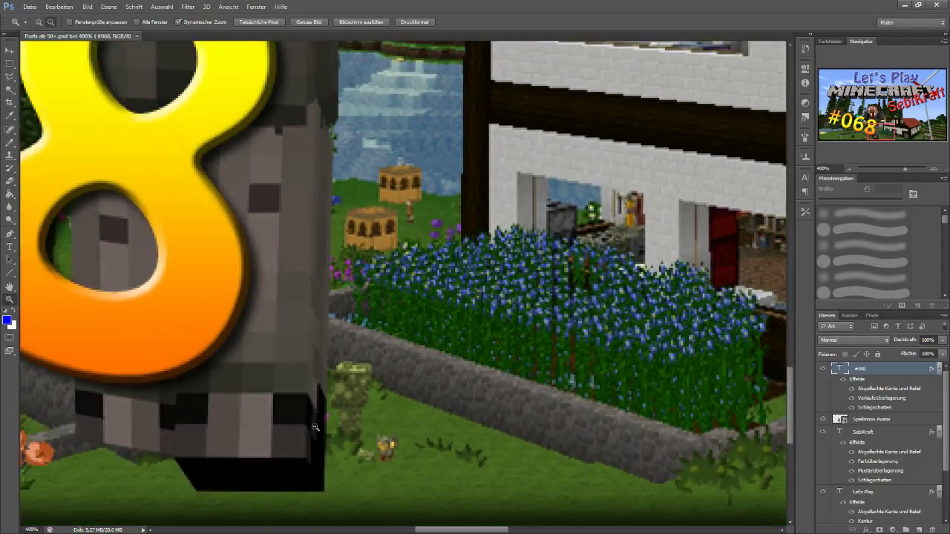
pyautogui.keyDown('alt'); pyautogui.click(314, 428); pyautogui.keyUp('alt')
pyautogui.keyDown('alt'); pyautogui.click(314, 428); pyautogui.keyUp('alt')
pyautogui.keyDown('alt'); pyautogui.click(314, 428); pyautogui.keyUp('alt')
pyautogui.keyDown('alt'); pyautogui.click(462, 350); pyautogui.keyUp('alt')
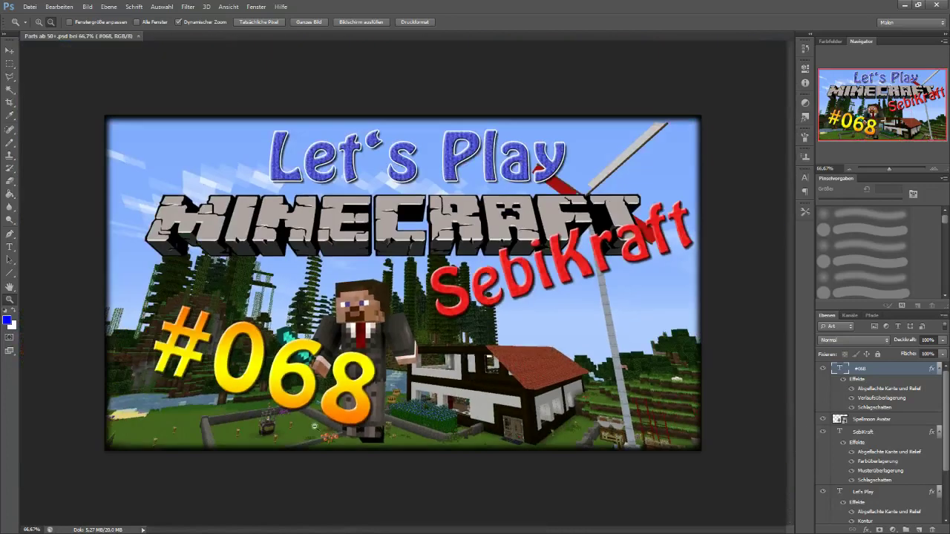